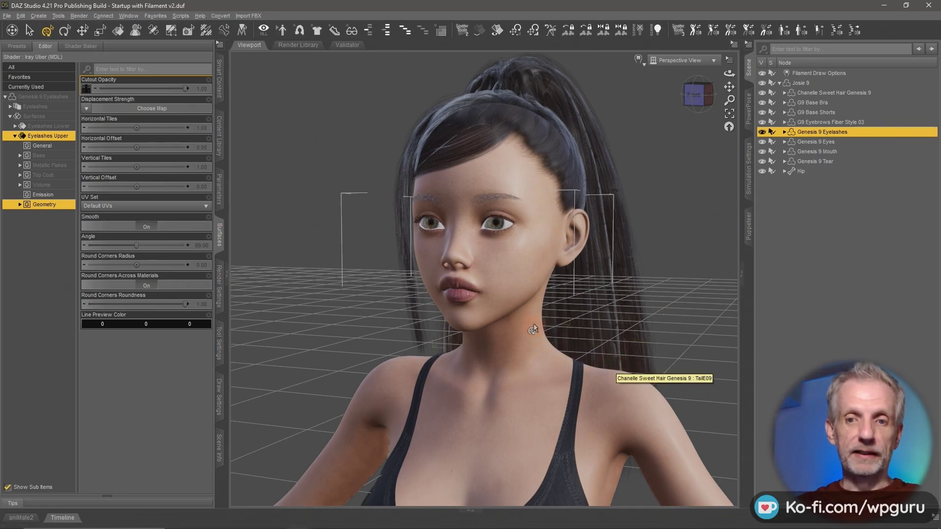
# Zoom in on the Genesis 9 eyes and preview the Genesis9_Eyelashes01_C.jpg Cutout Opacity map.
pyautogui.scroll(5, 534, 329)
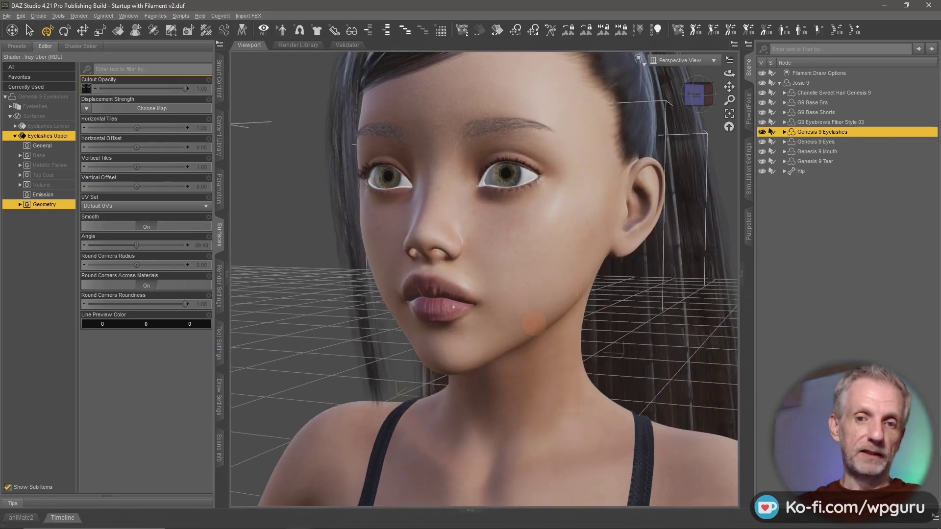
pyautogui.moveTo(533, 330); pyautogui.dragTo(551, 316)
pyautogui.scroll(3, 557, 314)
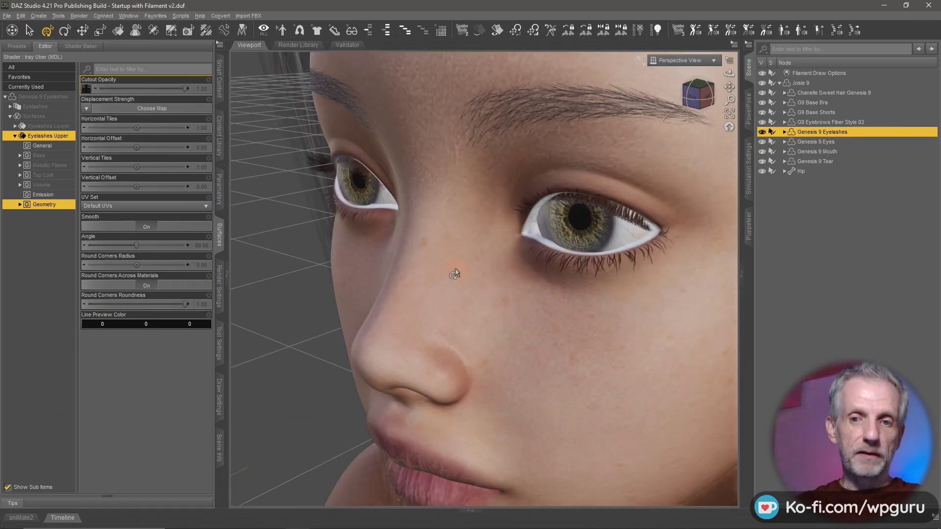
pyautogui.moveTo(460, 264); pyautogui.dragTo(363, 240)
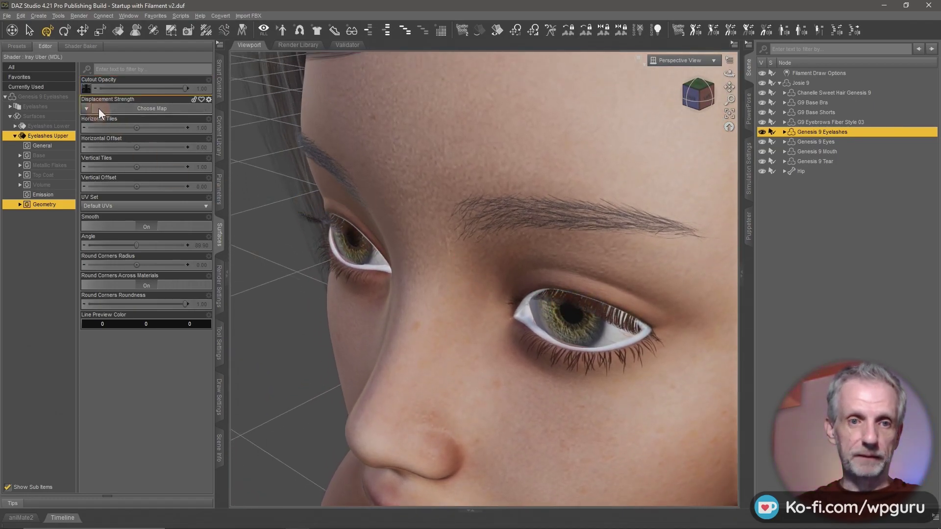
pyautogui.moveTo(87, 92)
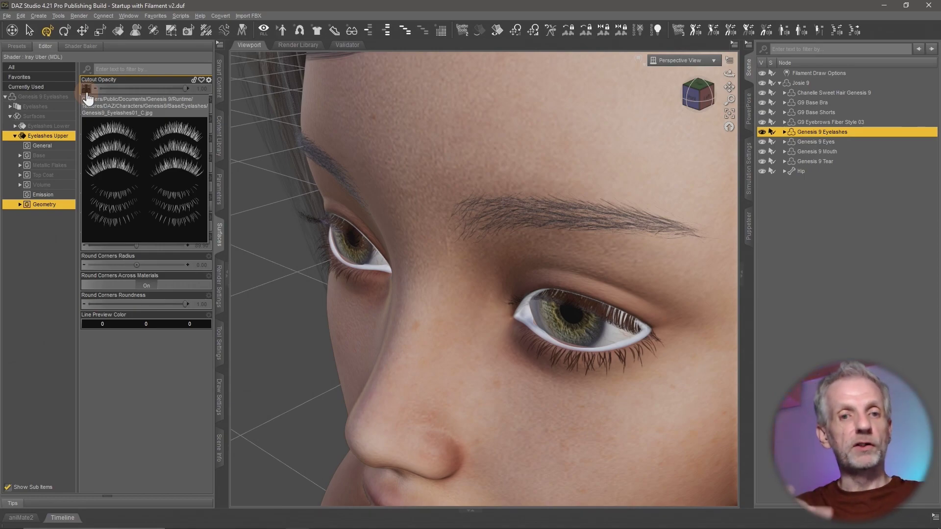
# Open Genesis9_Eyelashes01_C.jpg in Photoshop from Recent and unlock its Background layer.
pyautogui.hotkey('alt', 'Tab')
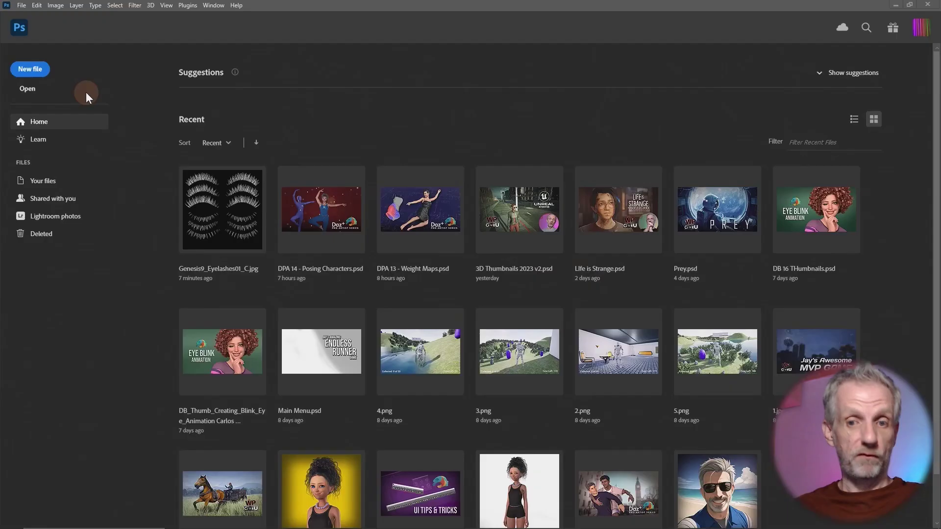
pyautogui.click(223, 210)
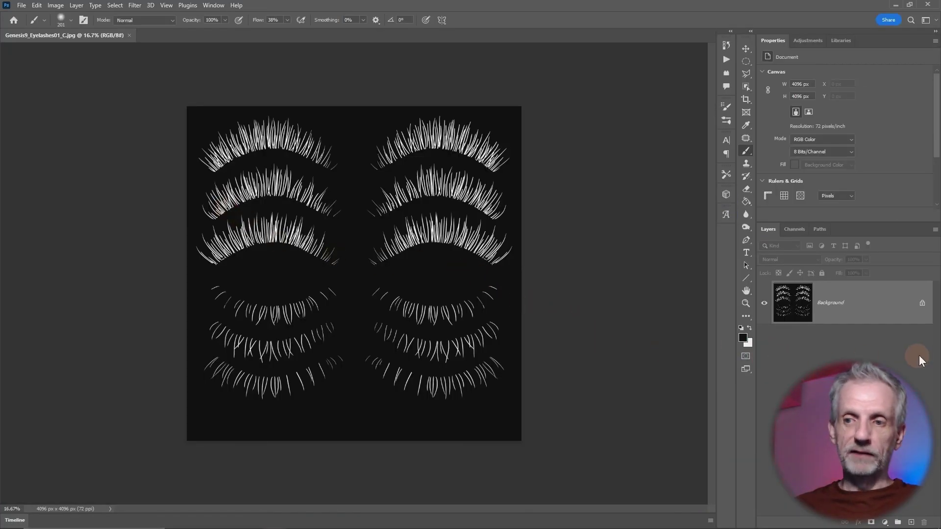
pyautogui.click(922, 307)
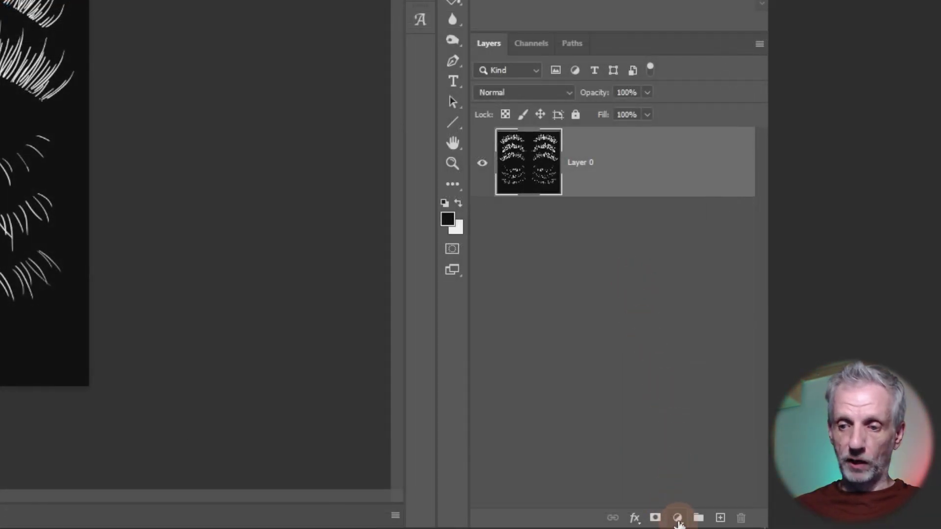
# Add a Solid Color fill layer in dark red 8c2525.
pyautogui.click(678, 520)
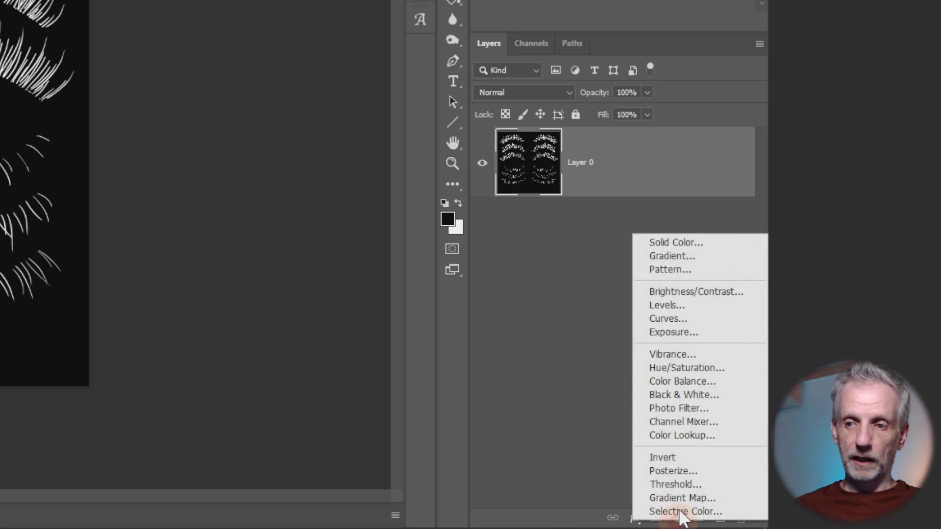
pyautogui.click(691, 243)
pyautogui.moveTo(258, 120)
pyautogui.mouseDown()
pyautogui.moveTo(246, 94)
pyautogui.moveTo(282, 55)
pyautogui.mouseUp()
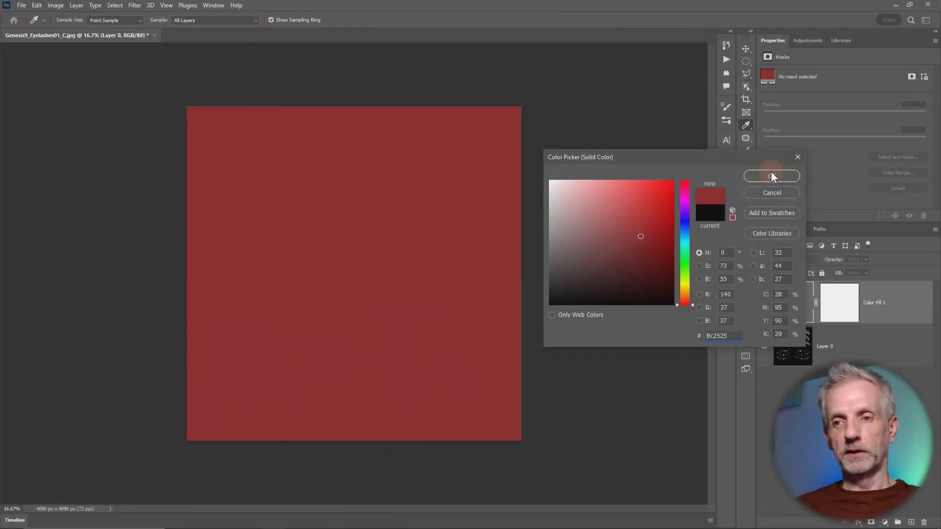
pyautogui.click(772, 176)
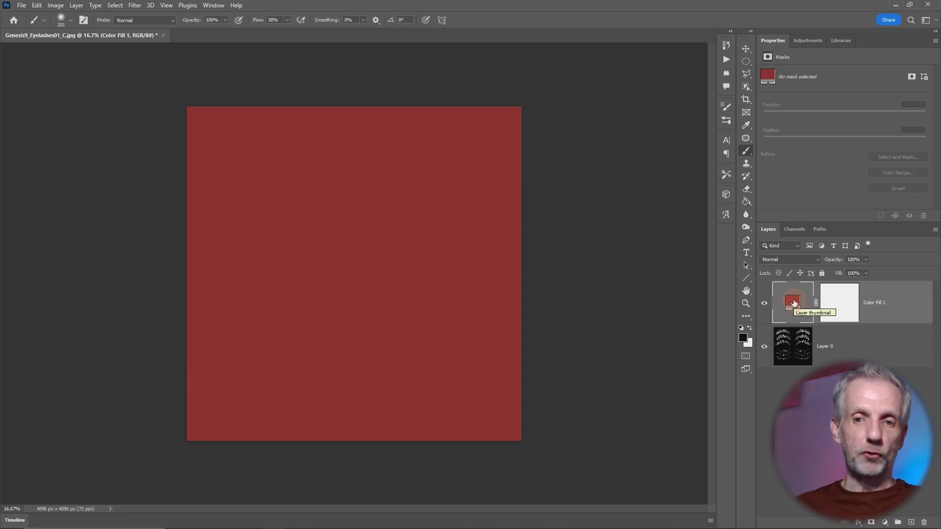
pyautogui.moveTo(794, 303); pyautogui.dragTo(795, 374)
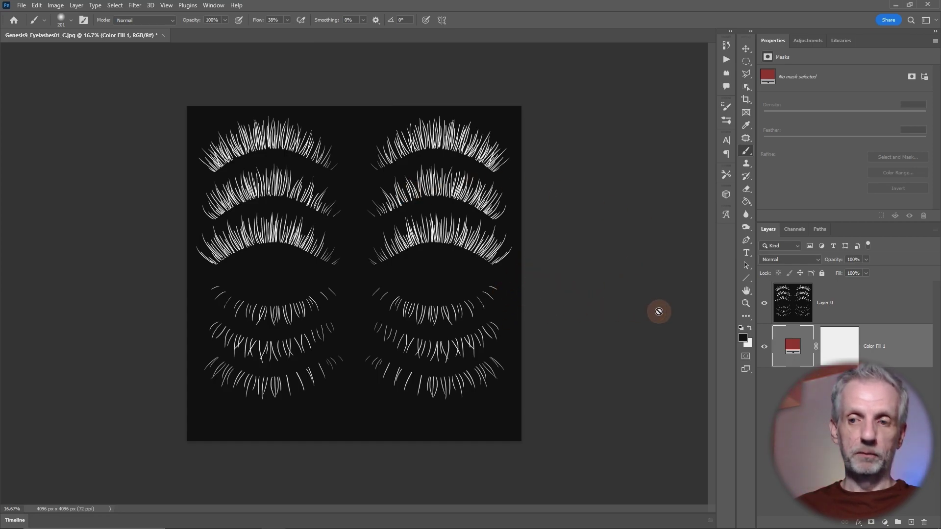
pyautogui.click(856, 304)
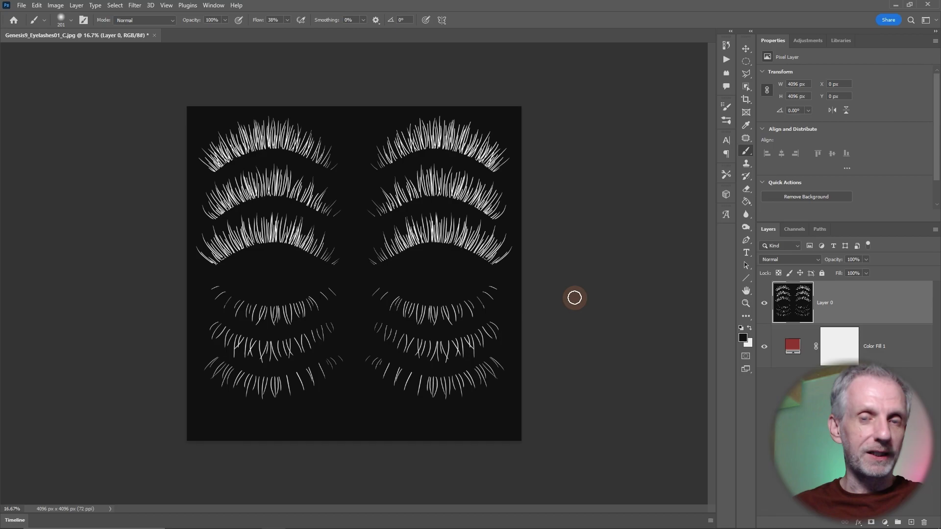
pyautogui.rightClick(864, 297)
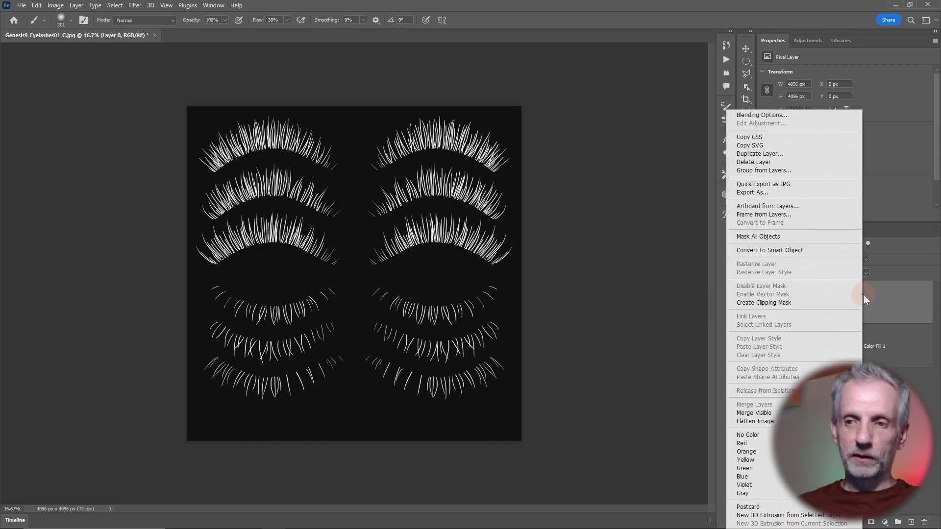
pyautogui.click(839, 116)
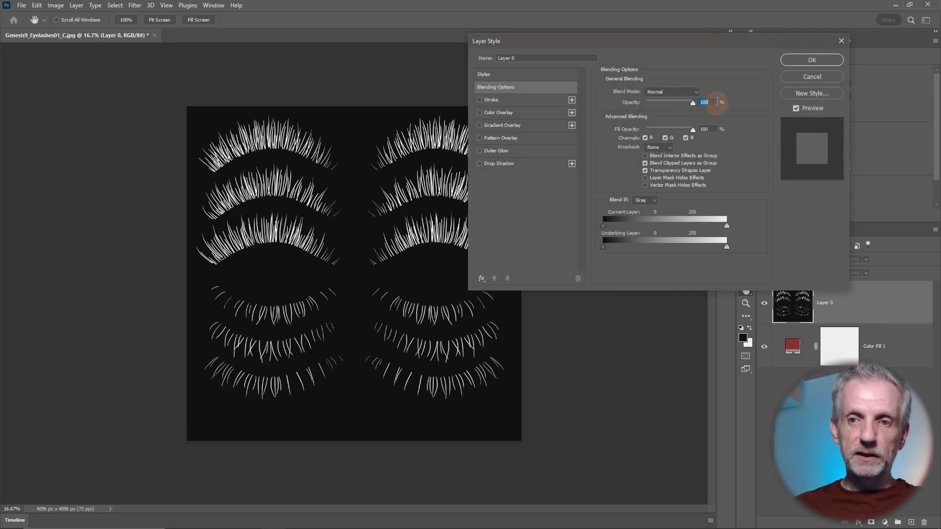
pyautogui.moveTo(698, 42); pyautogui.dragTo(765, 57)
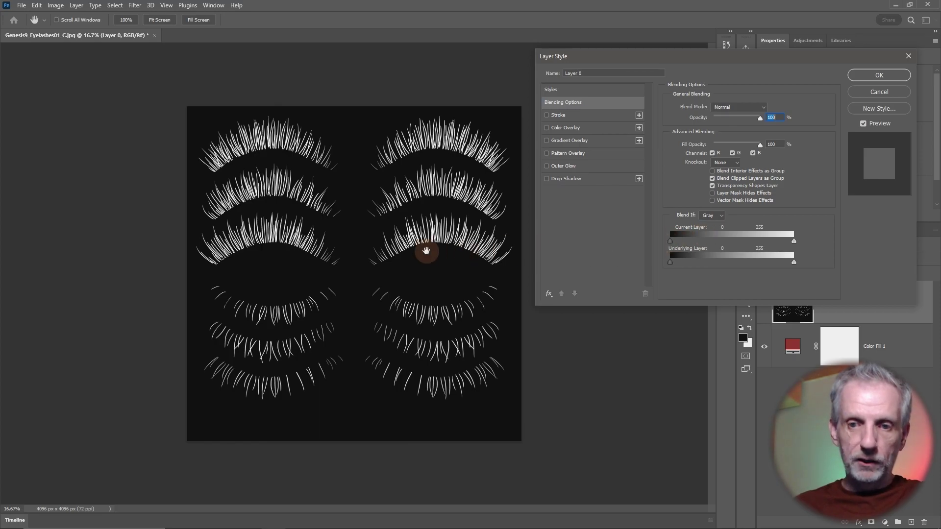
pyautogui.press('alt')
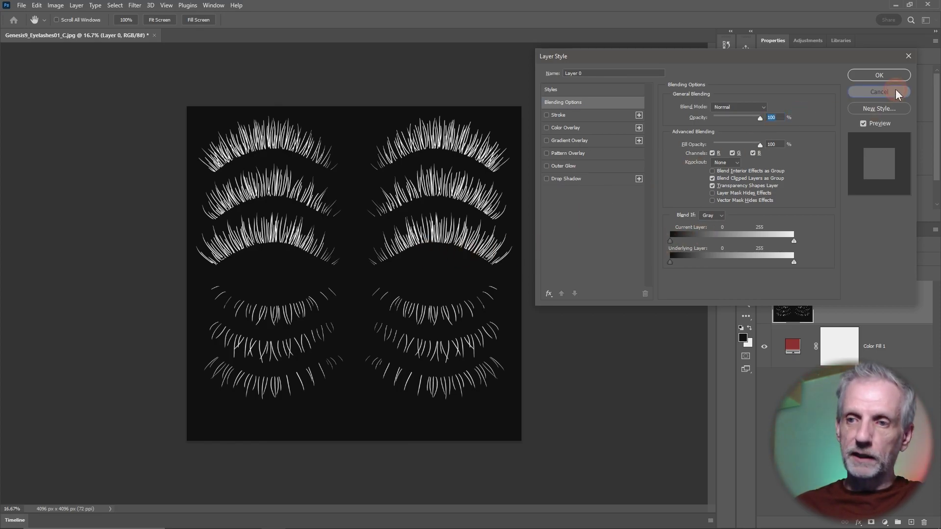
# Move Layer 0's Blend If Current Layer black point to about 83 so dark areas drop out.
pyautogui.click(880, 92)
pyautogui.scroll(4, 539, 247)
pyautogui.scroll(3, 535, 246)
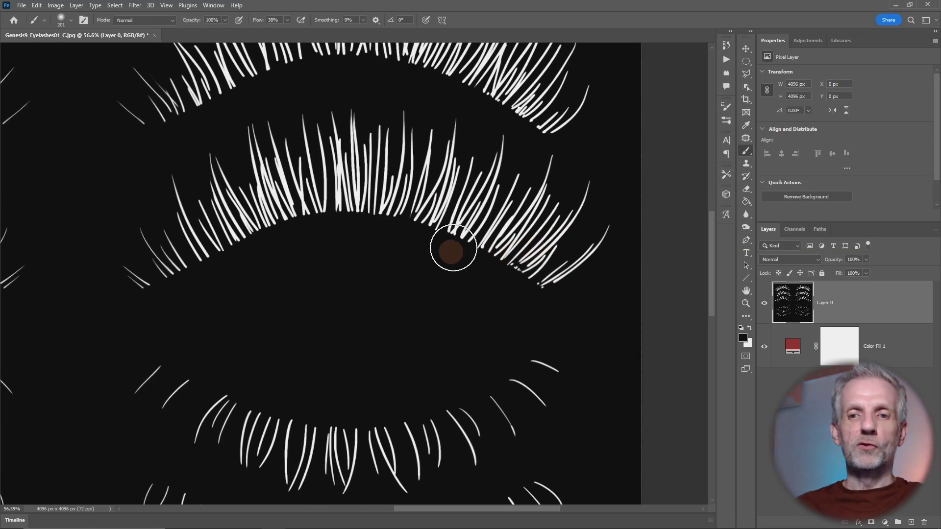
pyautogui.moveTo(447, 248); pyautogui.dragTo(489, 384)
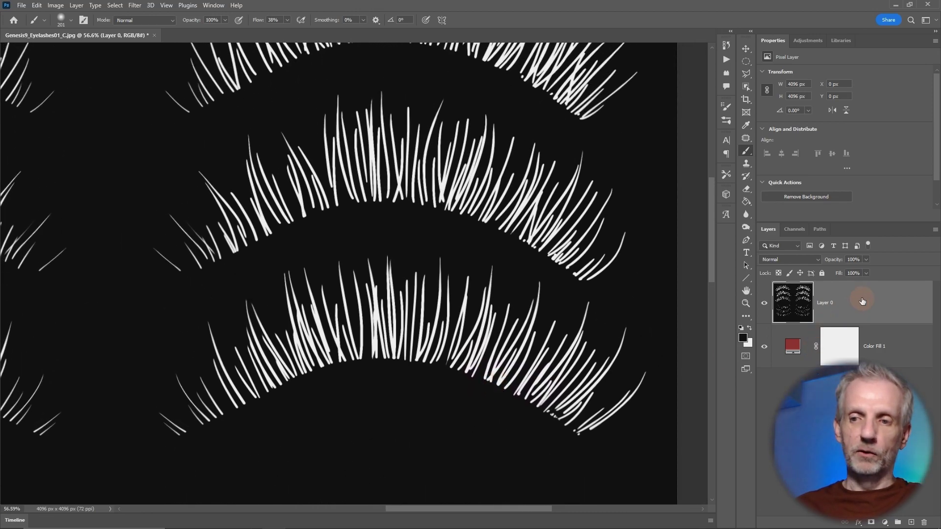
pyautogui.rightClick(863, 301)
pyautogui.click(822, 118)
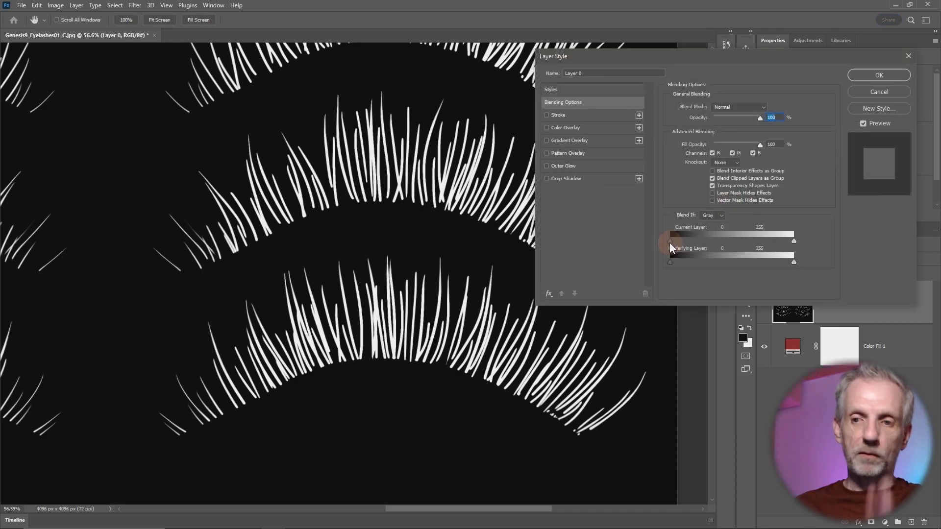
pyautogui.moveTo(669, 243)
pyautogui.mouseDown()
pyautogui.moveTo(712, 239)
pyautogui.moveTo(672, 241)
pyautogui.mouseUp()
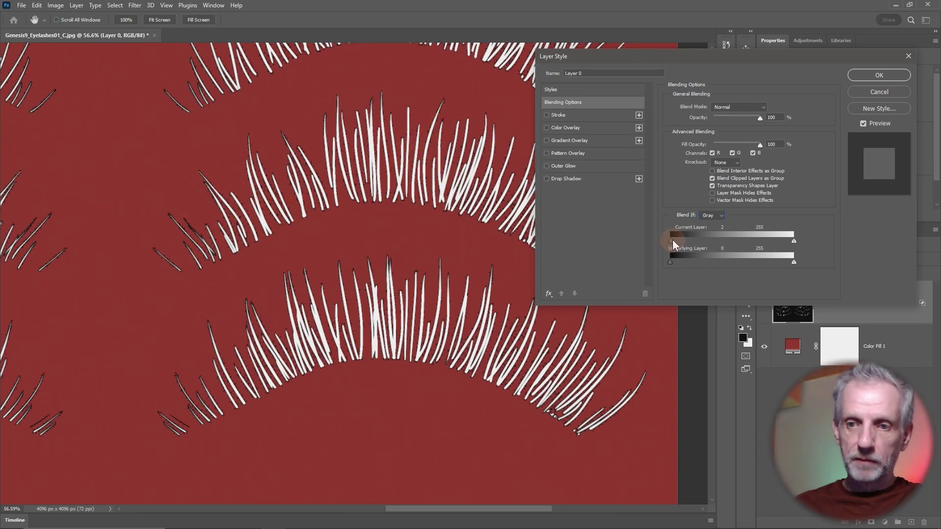
pyautogui.moveTo(672, 241); pyautogui.dragTo(710, 243)
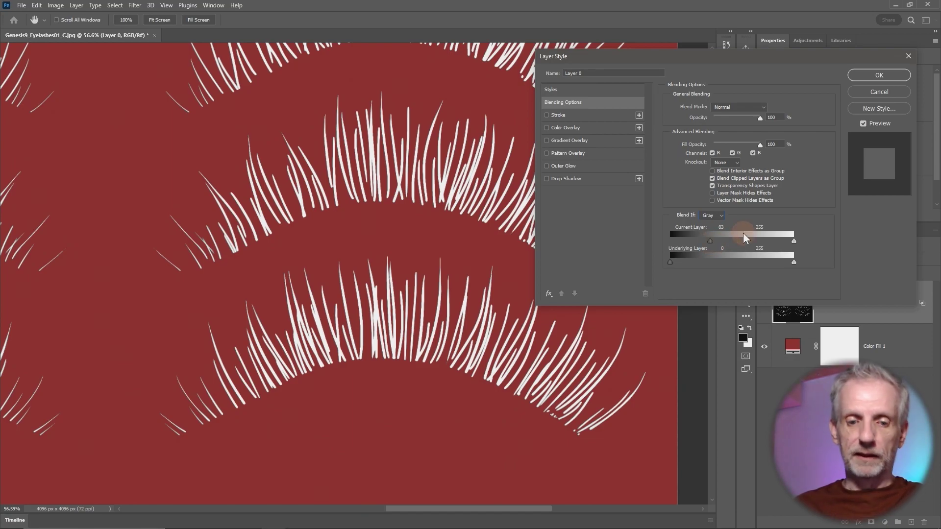
pyautogui.click(881, 74)
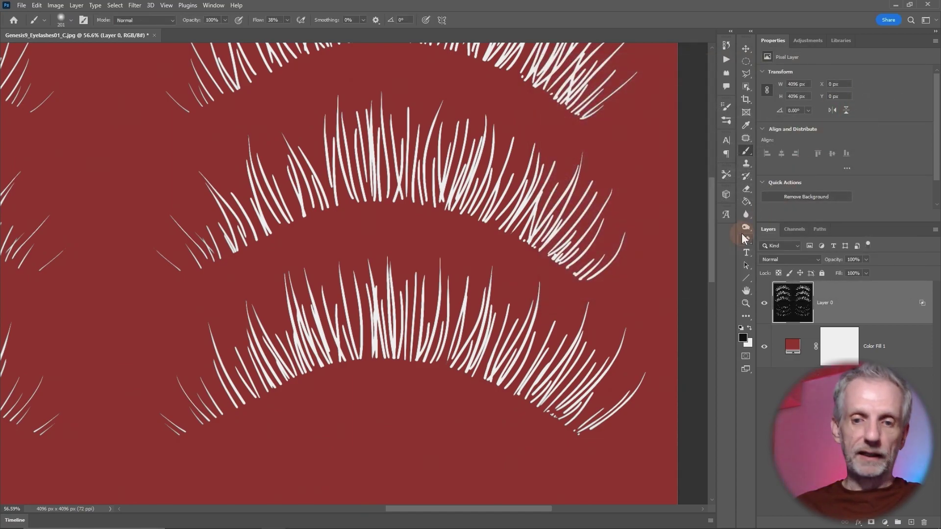
pyautogui.hotkey('ctrl', '0')
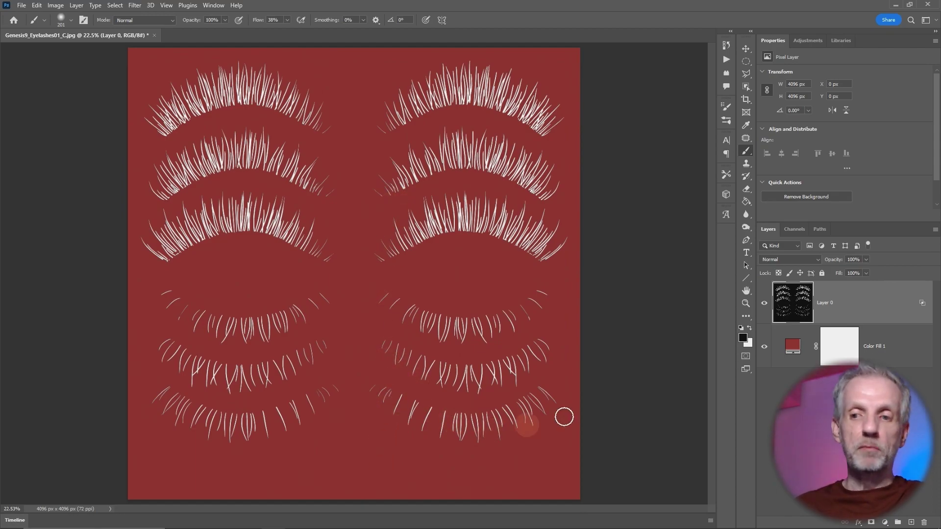
pyautogui.click(765, 347)
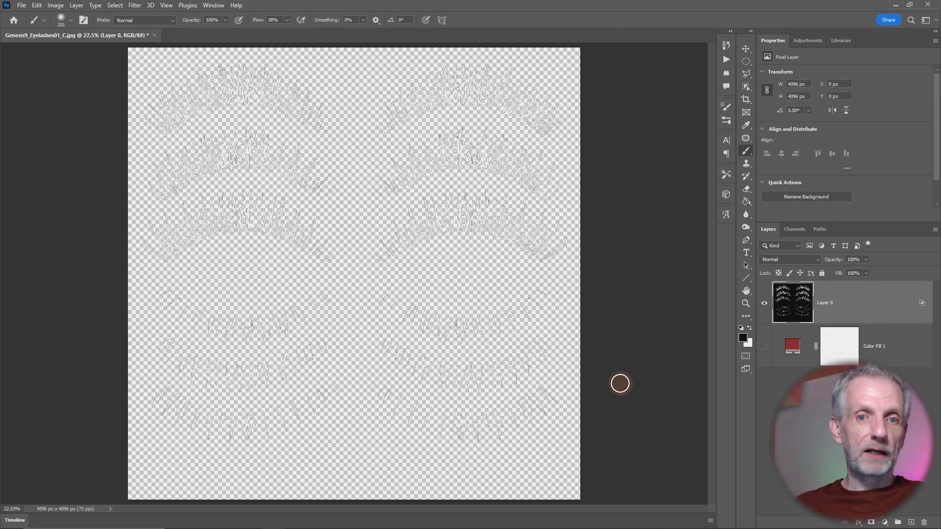
pyautogui.click(766, 347)
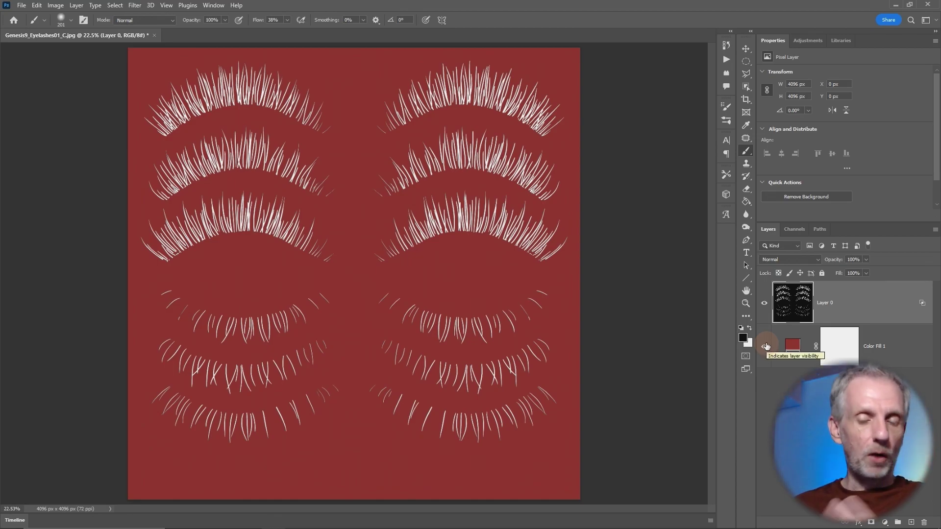
pyautogui.click(765, 347)
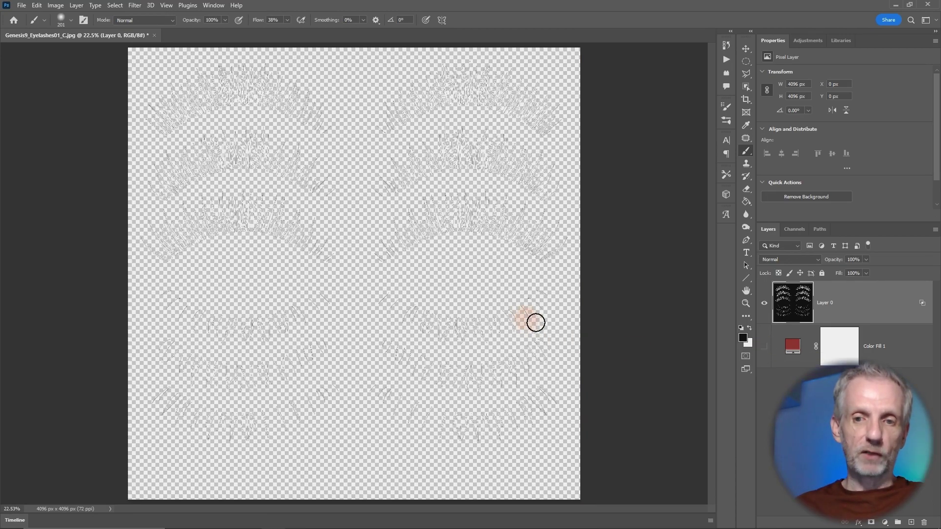
pyautogui.click(763, 348)
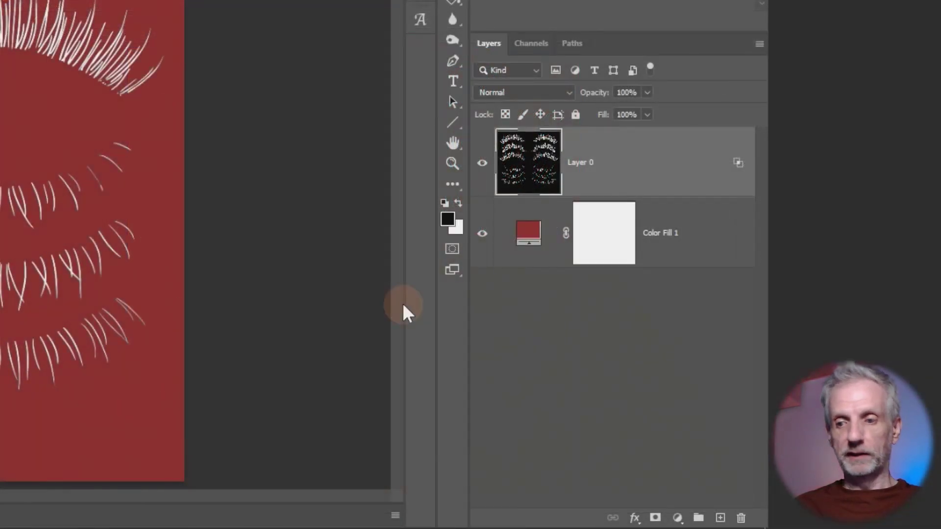
# Add an Invert adjustment layer on top and hide Color Fill 1, leaving black lashes.
pyautogui.click(678, 519)
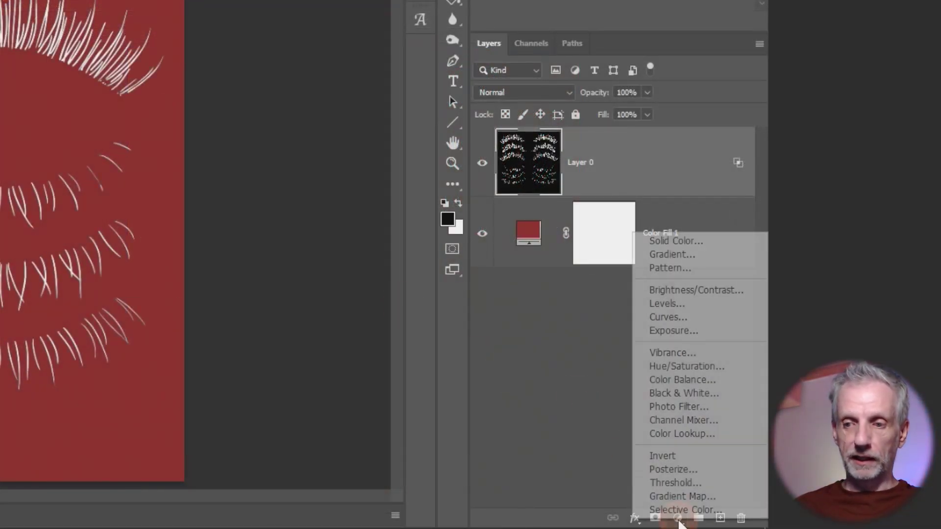
pyautogui.click(718, 456)
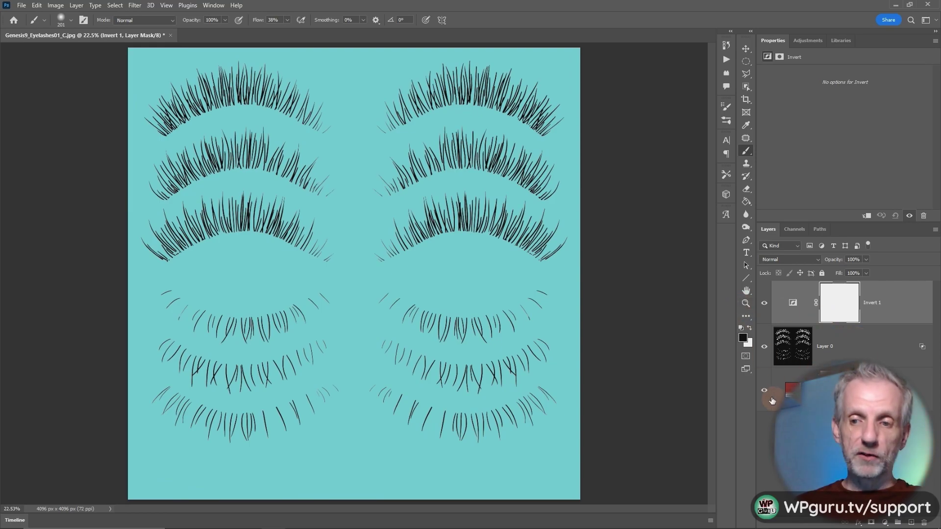
pyautogui.click(766, 392)
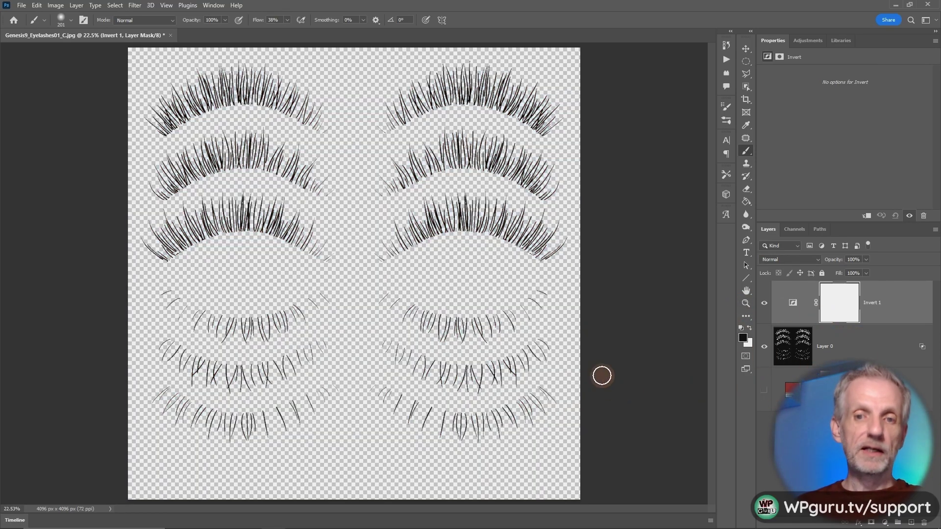
pyautogui.scroll(8, 515, 238)
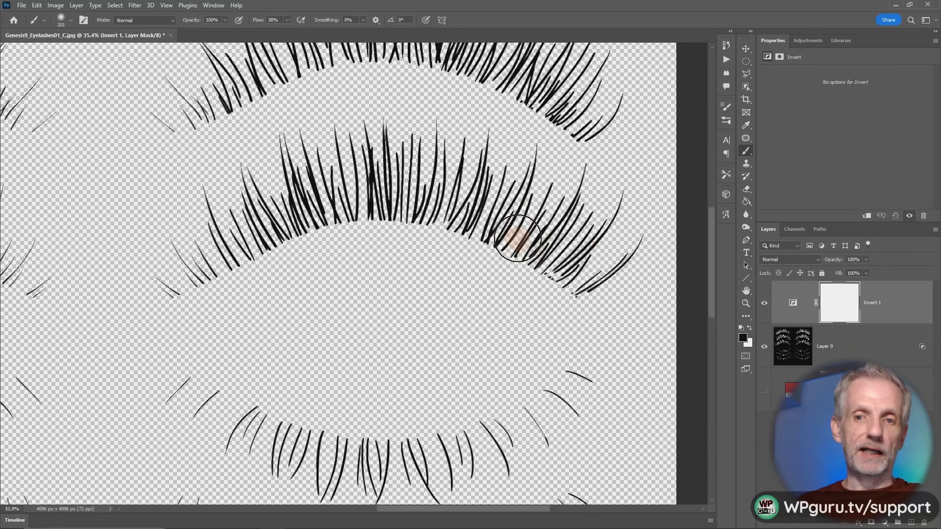
pyautogui.moveTo(382, 238); pyautogui.dragTo(439, 321)
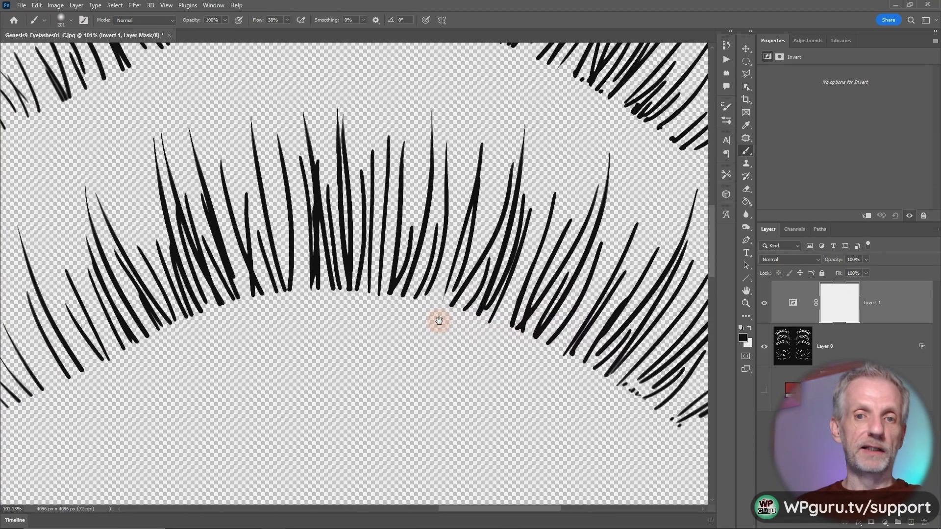
pyautogui.scroll(-5, 434, 272)
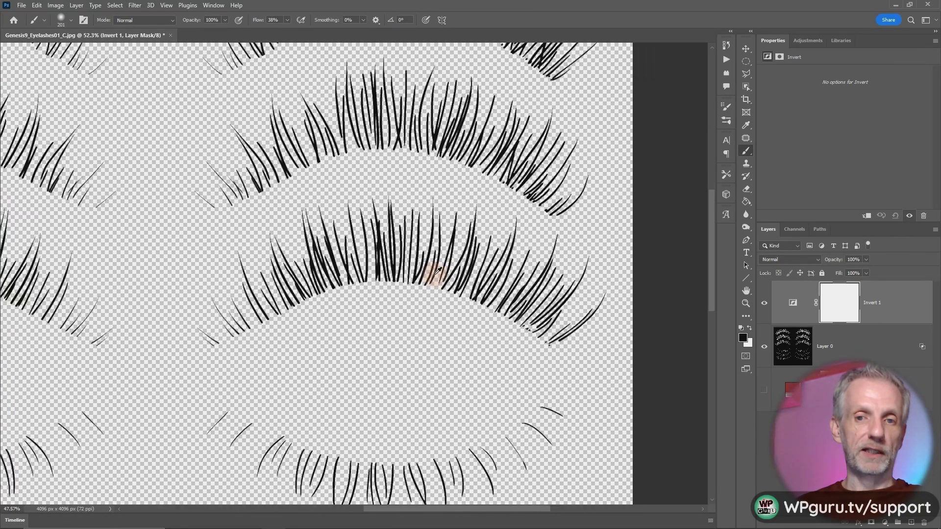
pyautogui.scroll(-4, 437, 271)
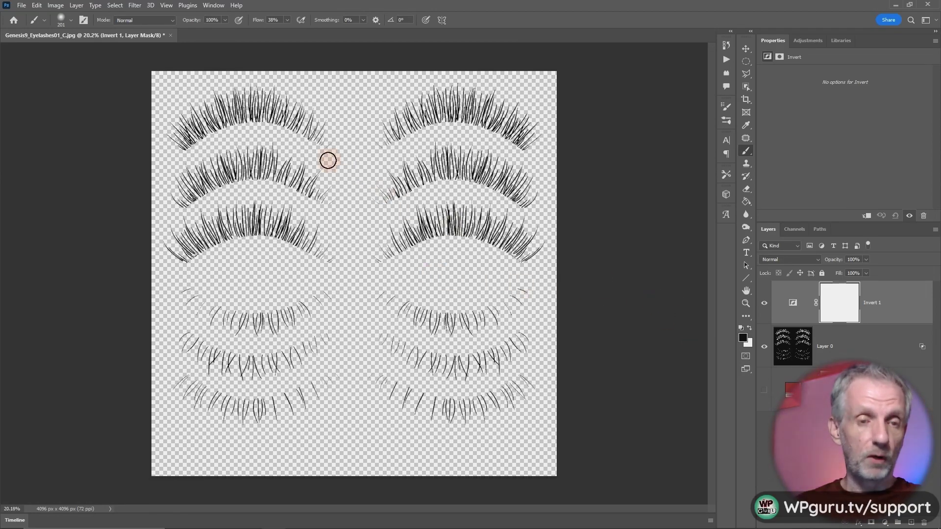
# Open File > Export > Export As and switch the format from JPG to PNG.
pyautogui.click(23, 8)
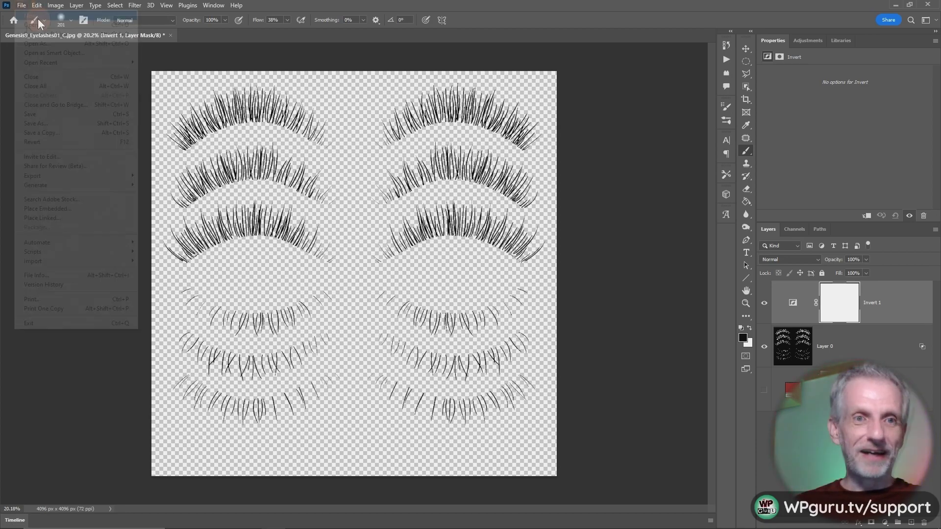
pyautogui.click(23, 9)
pyautogui.click(22, 5)
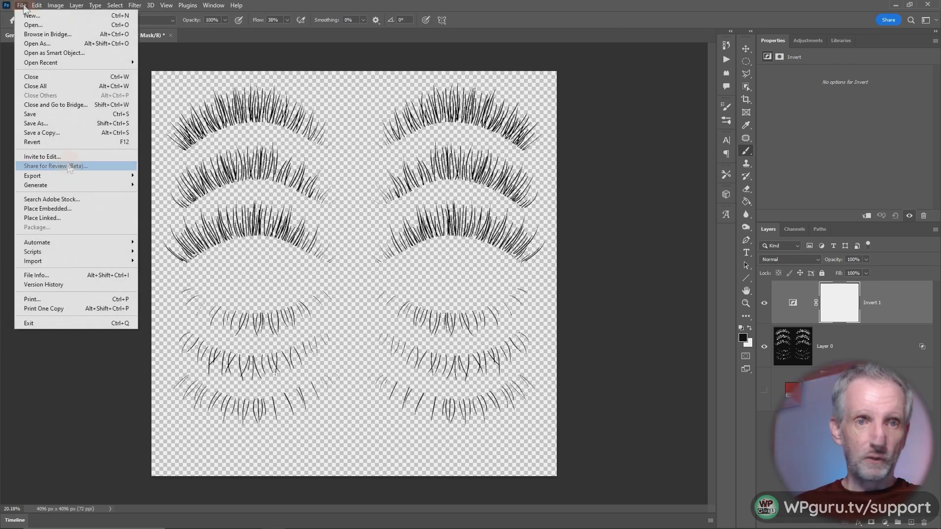
pyautogui.moveTo(132, 176)
pyautogui.click(186, 185)
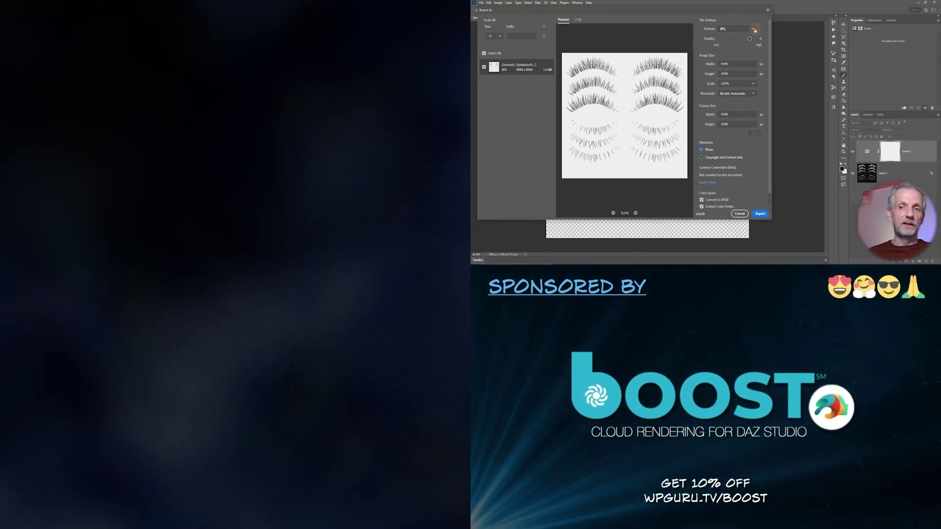
pyautogui.click(754, 30)
pyautogui.click(735, 35)
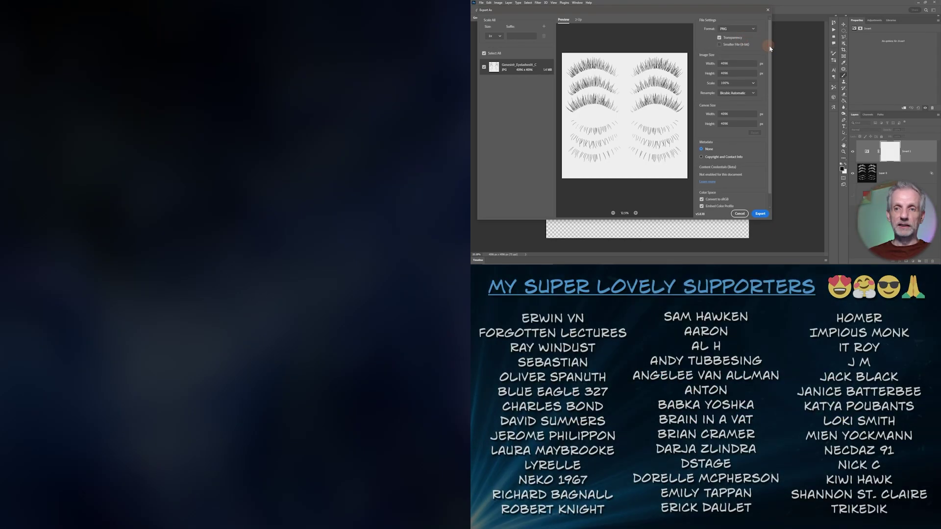